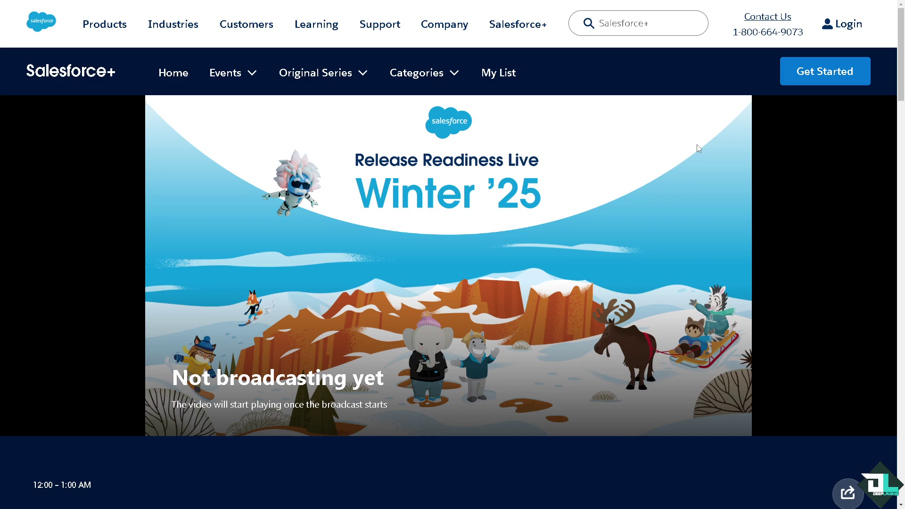
Log in to the Salesforce org to reach the Success Manager Home dashboard.
left_click(843, 27)
left_click(794, 80)
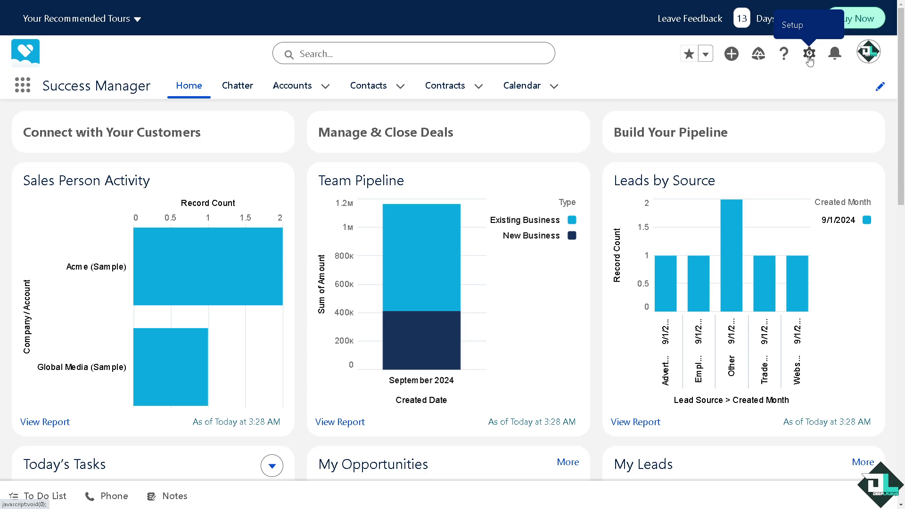
Go to Setup from the gear menu and filter Quick Find to Lightning Extension.
left_click(810, 56)
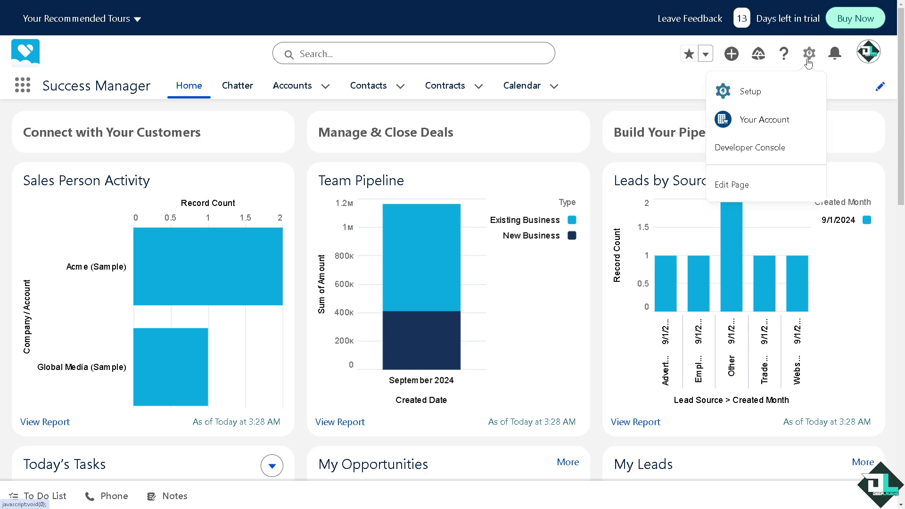
left_click(749, 91)
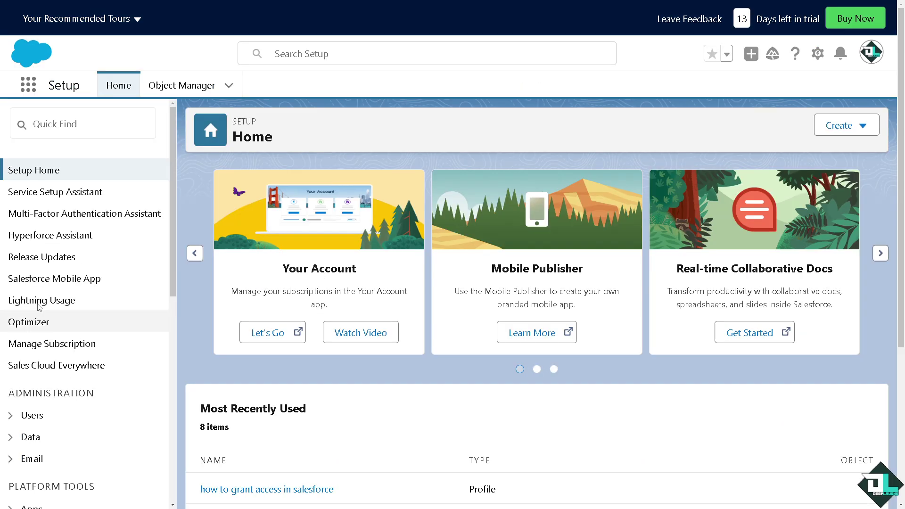
left_click(84, 125)
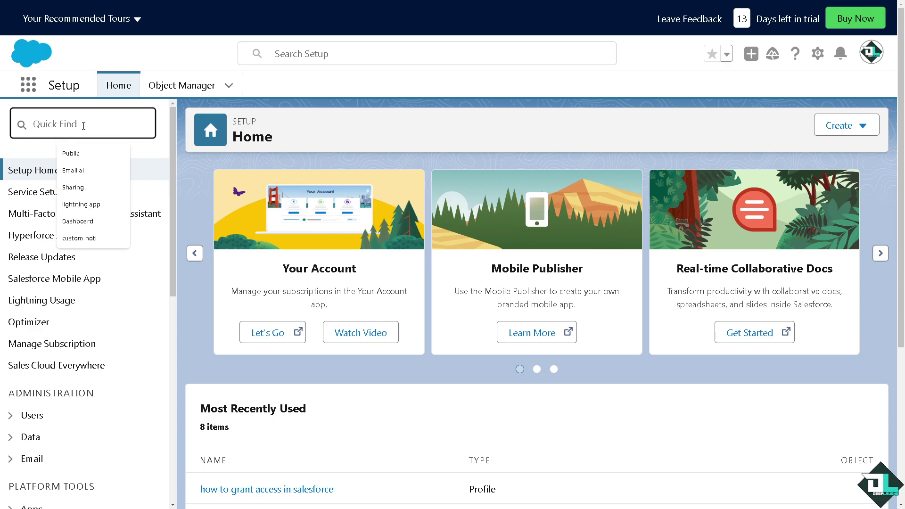
type("Lig")
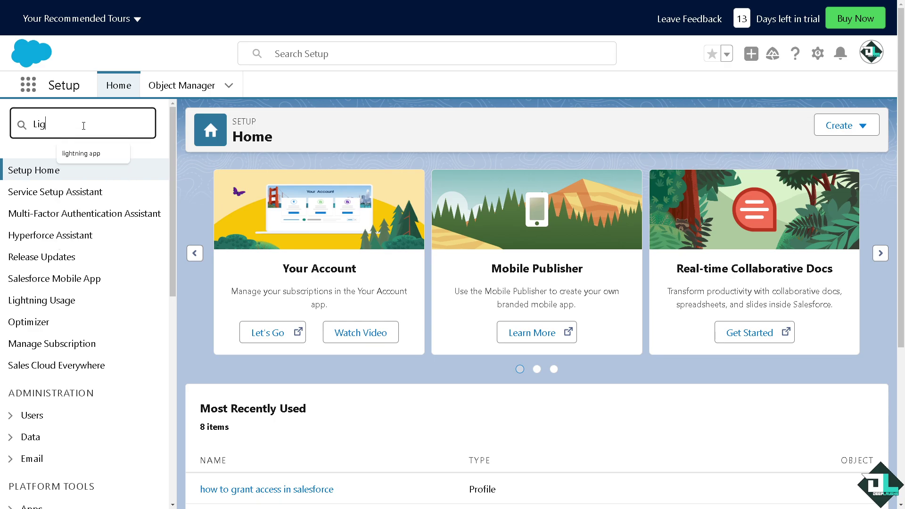
type("htning E")
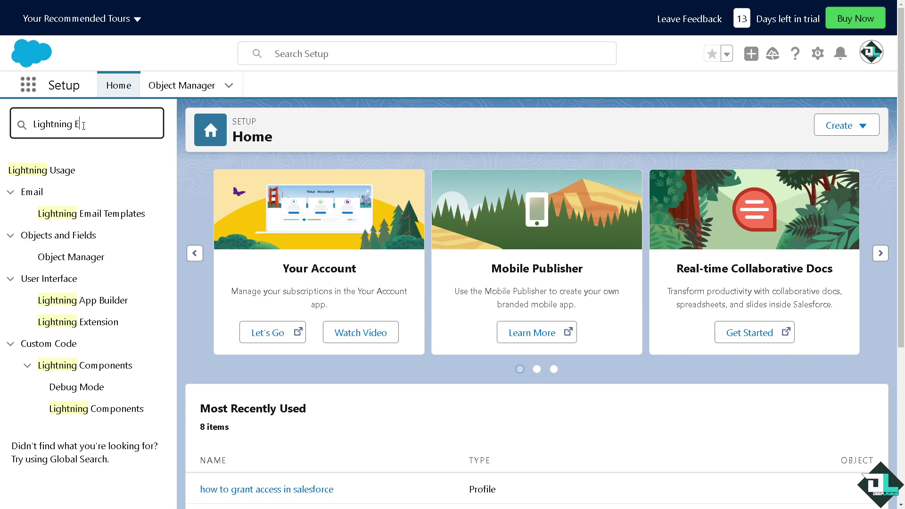
type("x")
Review the Lightning Extension page, highlighting the 24-hour note, feature heading and Dark Mode description.
left_click(84, 191)
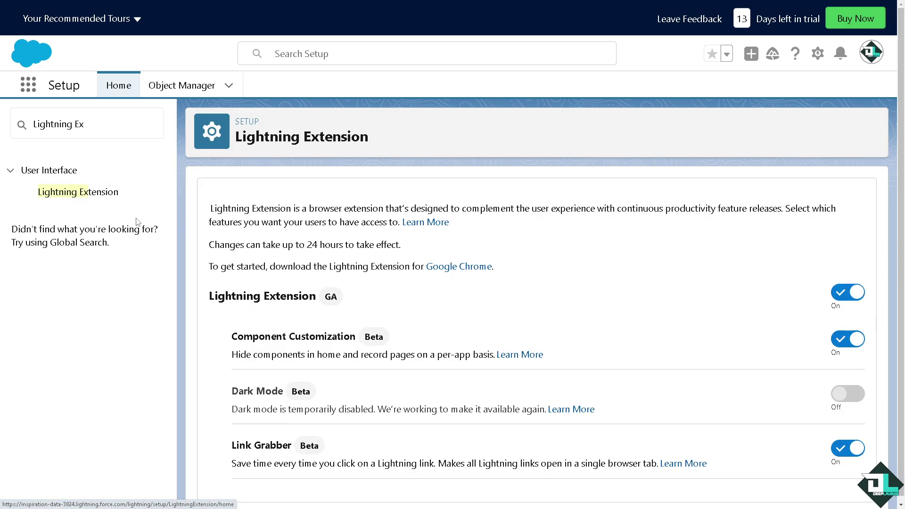
left_click(75, 196)
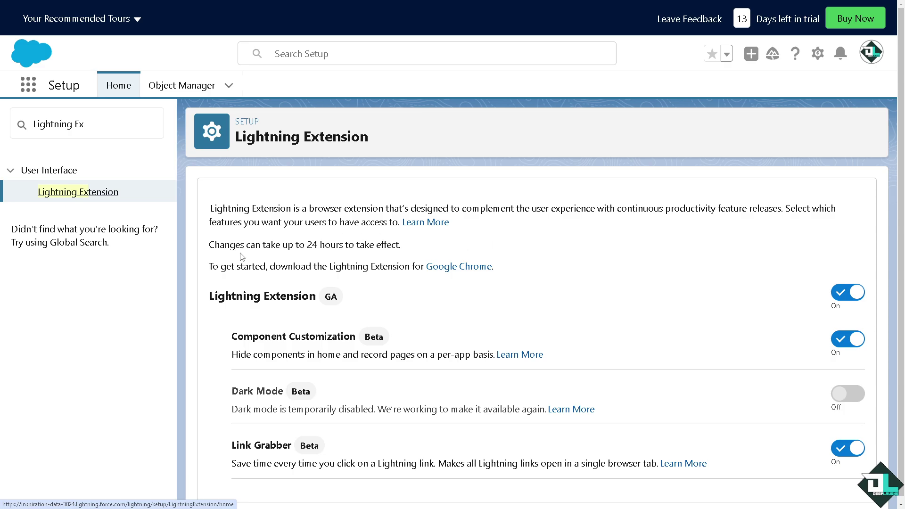
left_click_drag(209, 245, 406, 253)
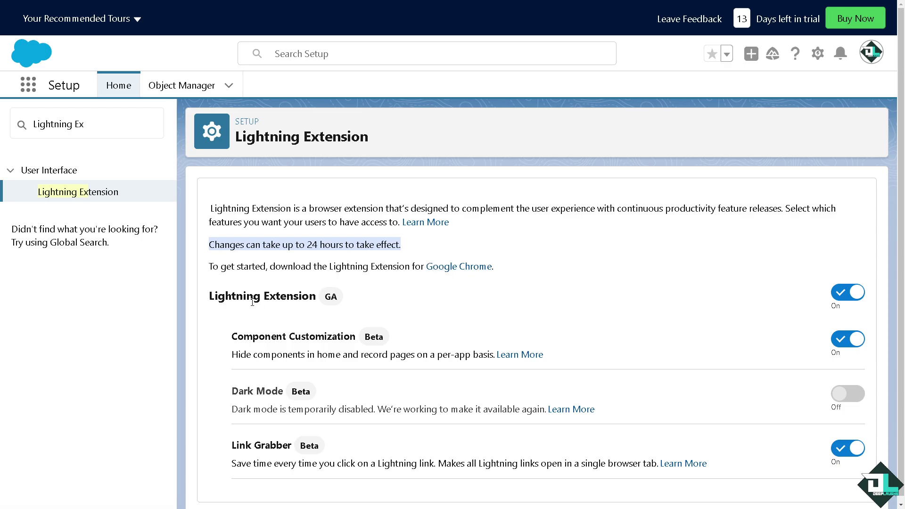
left_click_drag(210, 297, 316, 297)
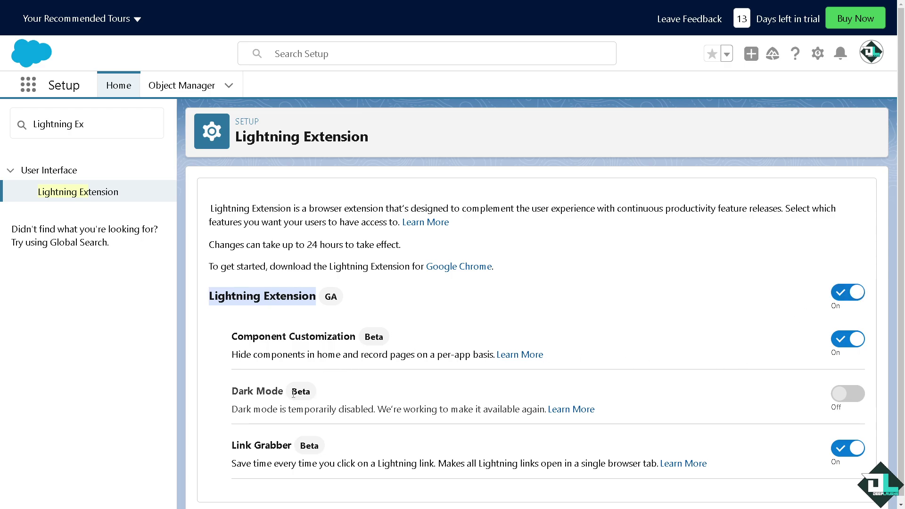
left_click_drag(232, 410, 385, 411)
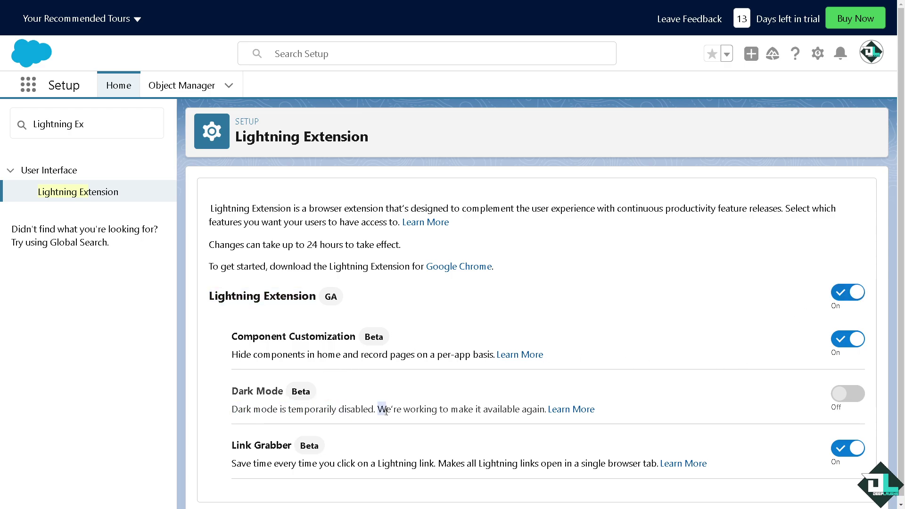
left_click(854, 396)
scroll(782, 386, "down", 1)
scroll(390, 338, "up", 1)
Follow the Google Chrome download link and confirm the redirect to the Chrome Web Store.
left_click(464, 271)
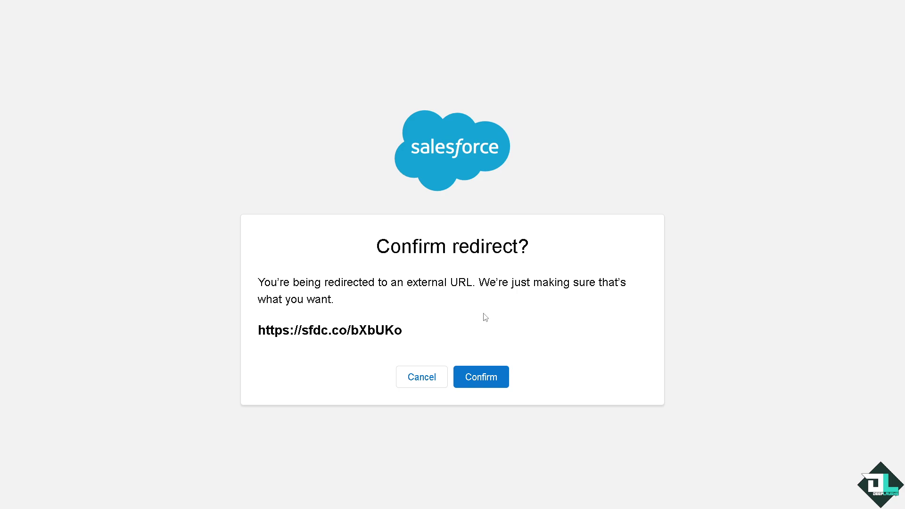
left_click(488, 386)
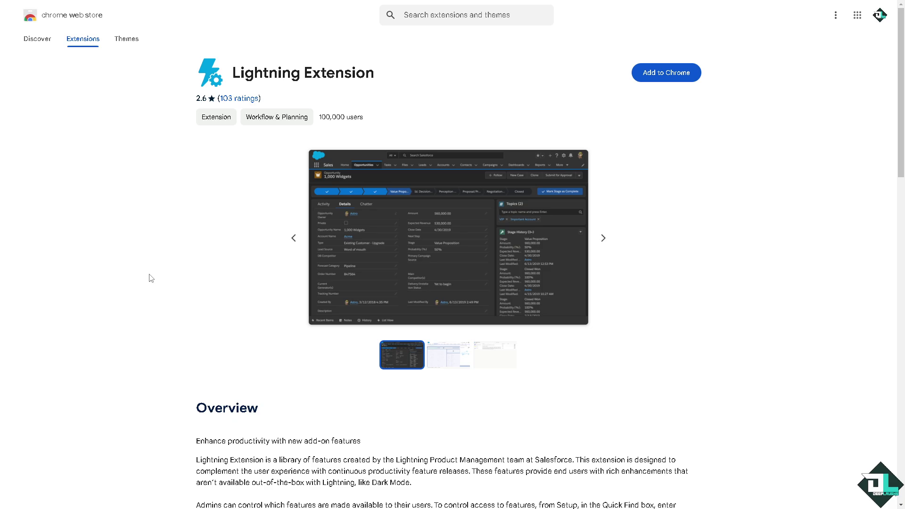
scroll(148, 278, "down", 2)
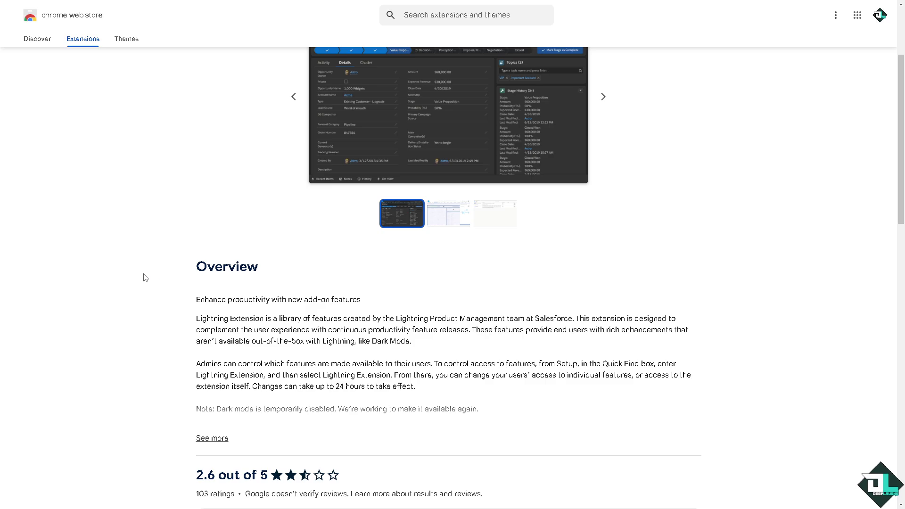
scroll(144, 278, "up", 2)
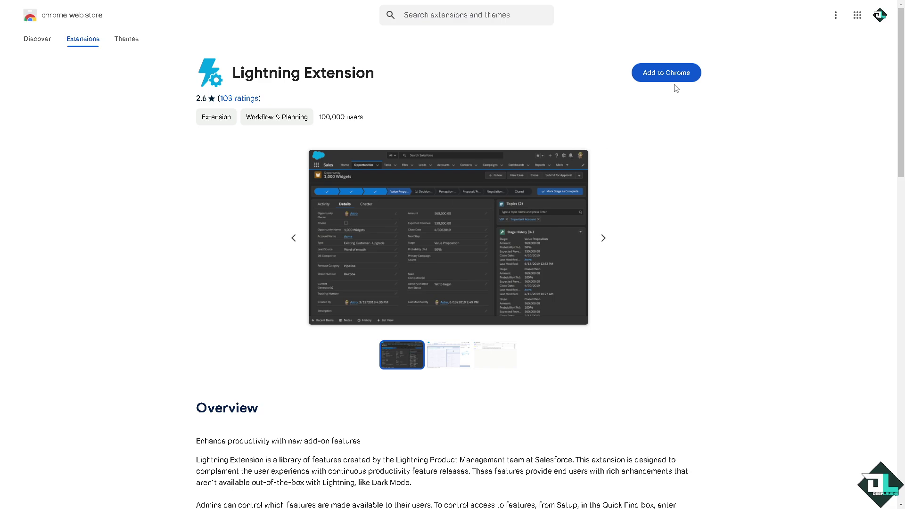
Add Lightning Extension to Chrome and confirm the installation.
left_click(658, 73)
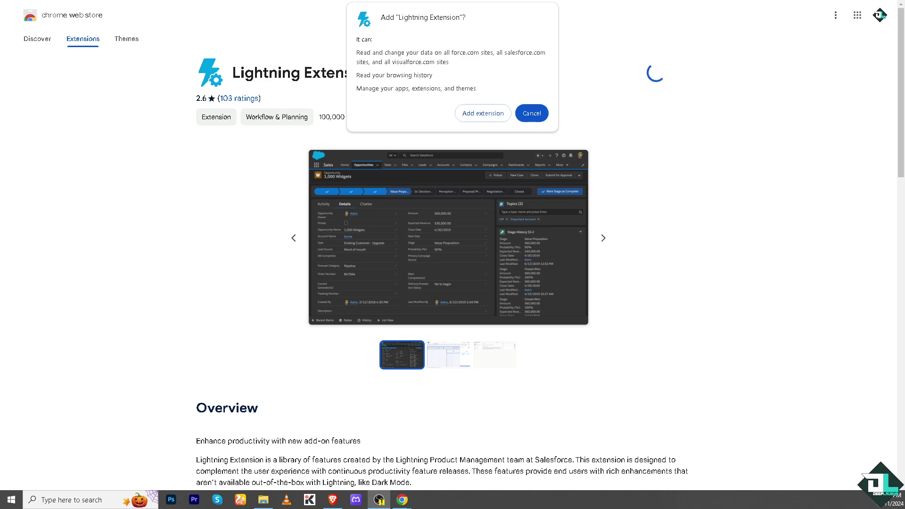
key("Tab")
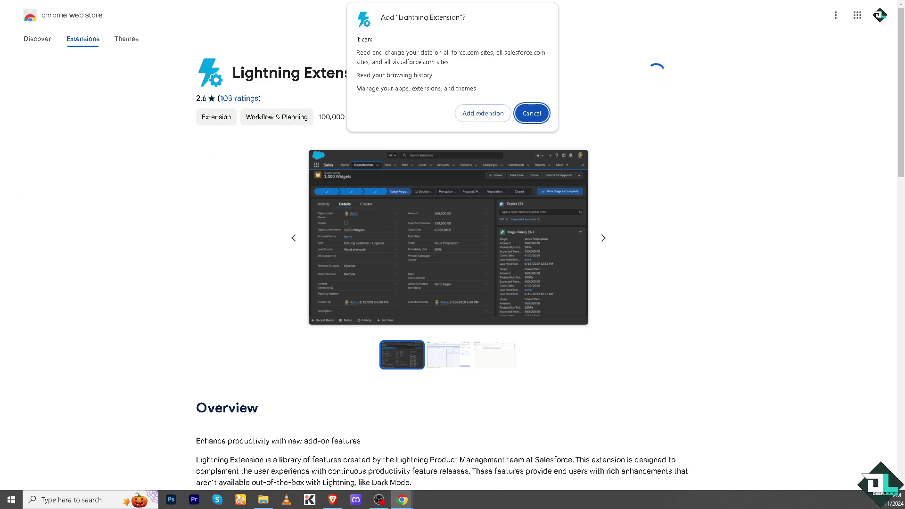
left_click(473, 113)
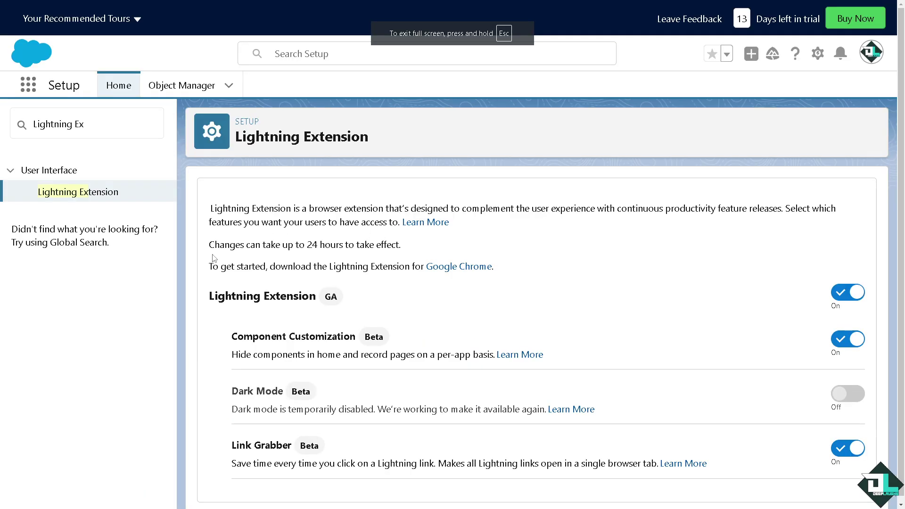
Highlight the 24-hour note again on the Lightning Extension page before visiting Dark Reader.
left_click_drag(210, 246, 403, 252)
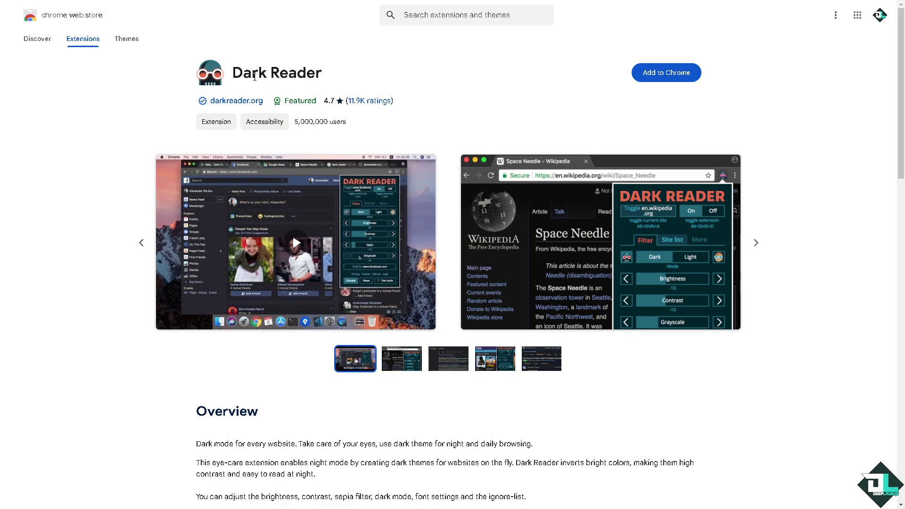
scroll(198, 319, "down", 1)
scroll(227, 368, "down", 1)
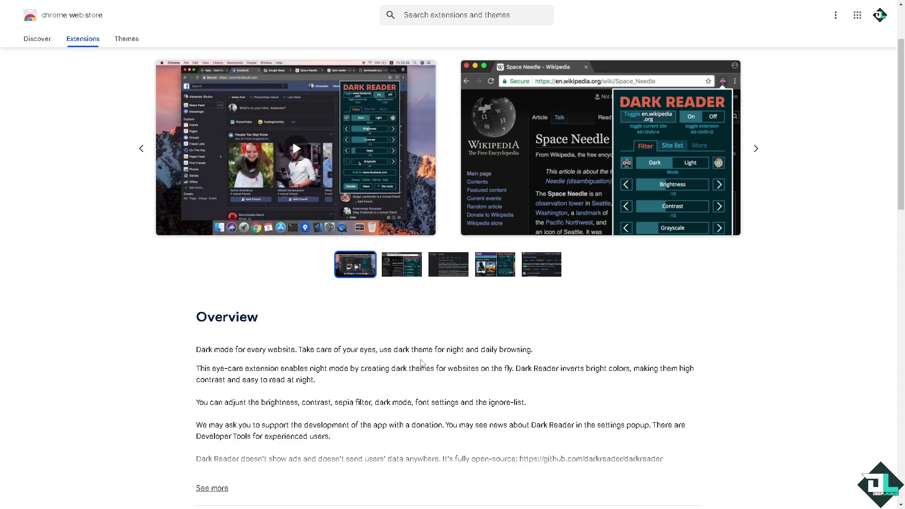
scroll(487, 366, "up", 2)
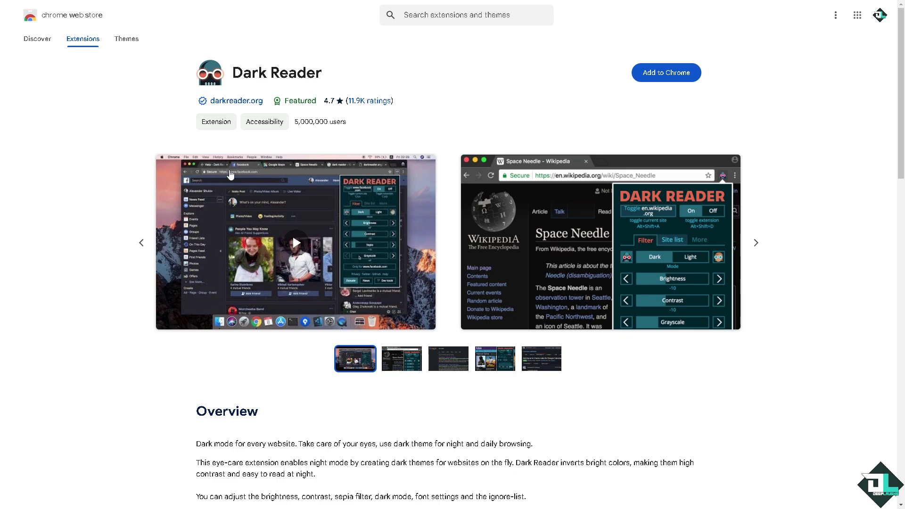
Add Dark Reader to Chrome and confirm the installation.
left_click(666, 74)
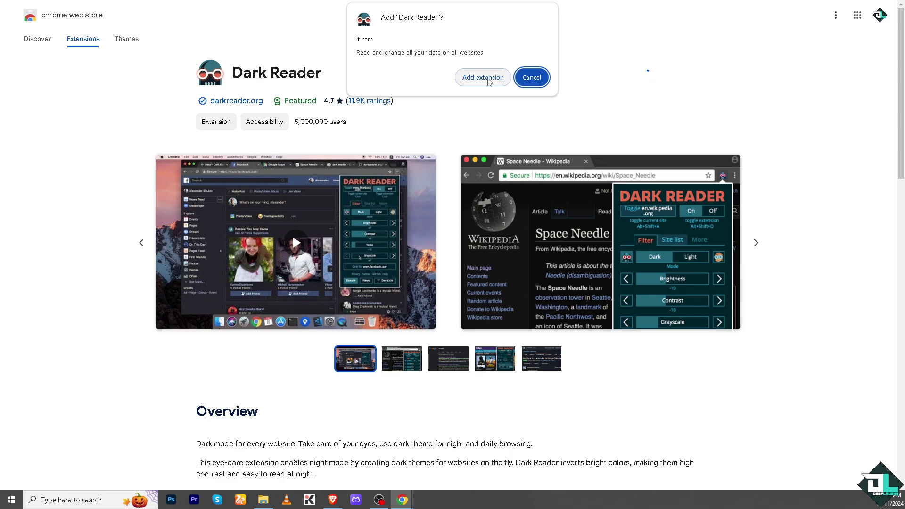
left_click(488, 81)
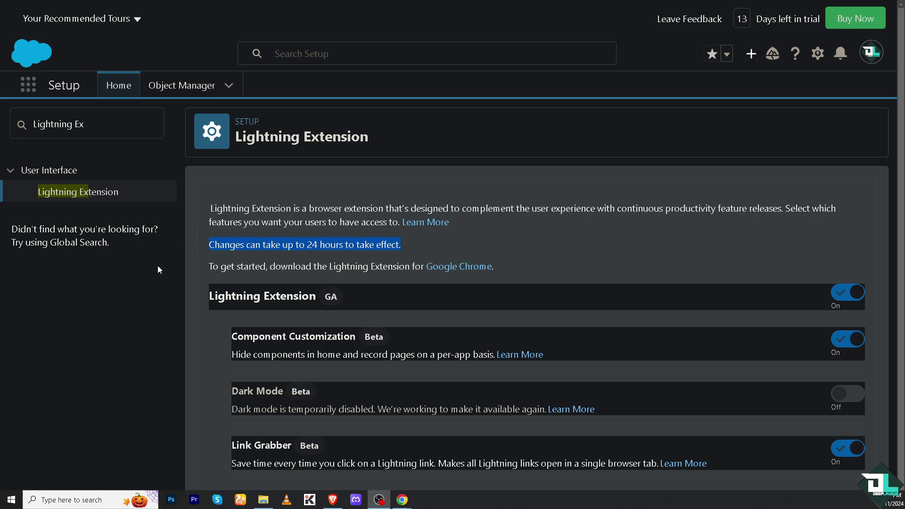
Clear the text highlight on the dark-themed Lightning Extension setup page.
left_click(151, 332)
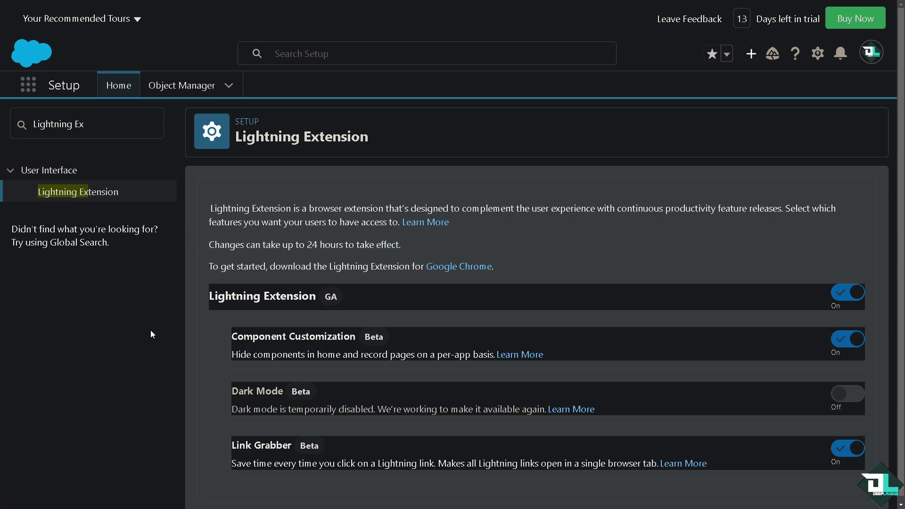